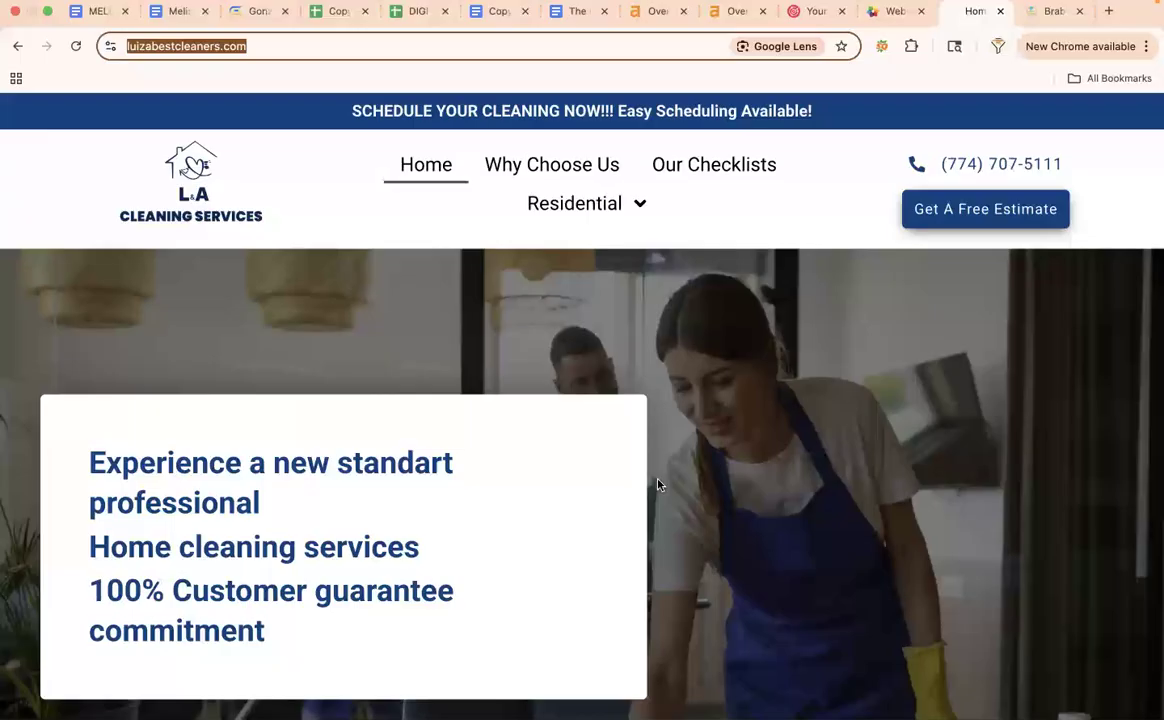
# Review the L&A Cleaning Services homepage from its header through the services, offers and footer, and return to the header
pyautogui.scroll(-3, 844, 460)
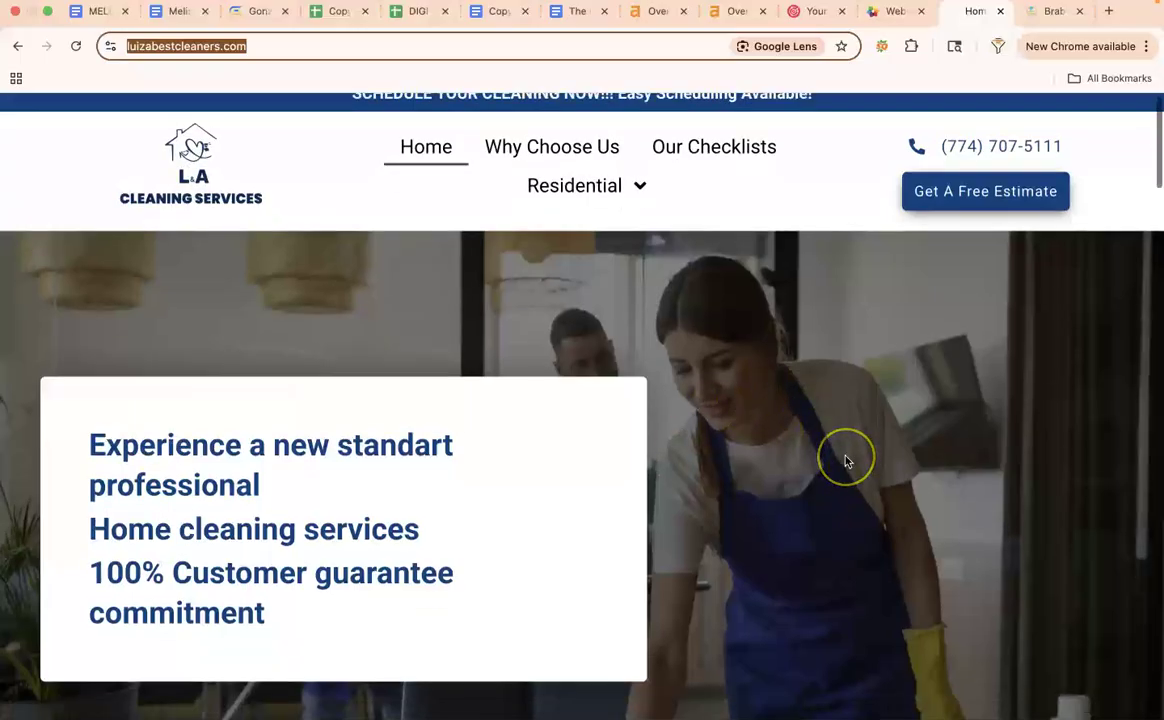
pyautogui.scroll(-5, 844, 460)
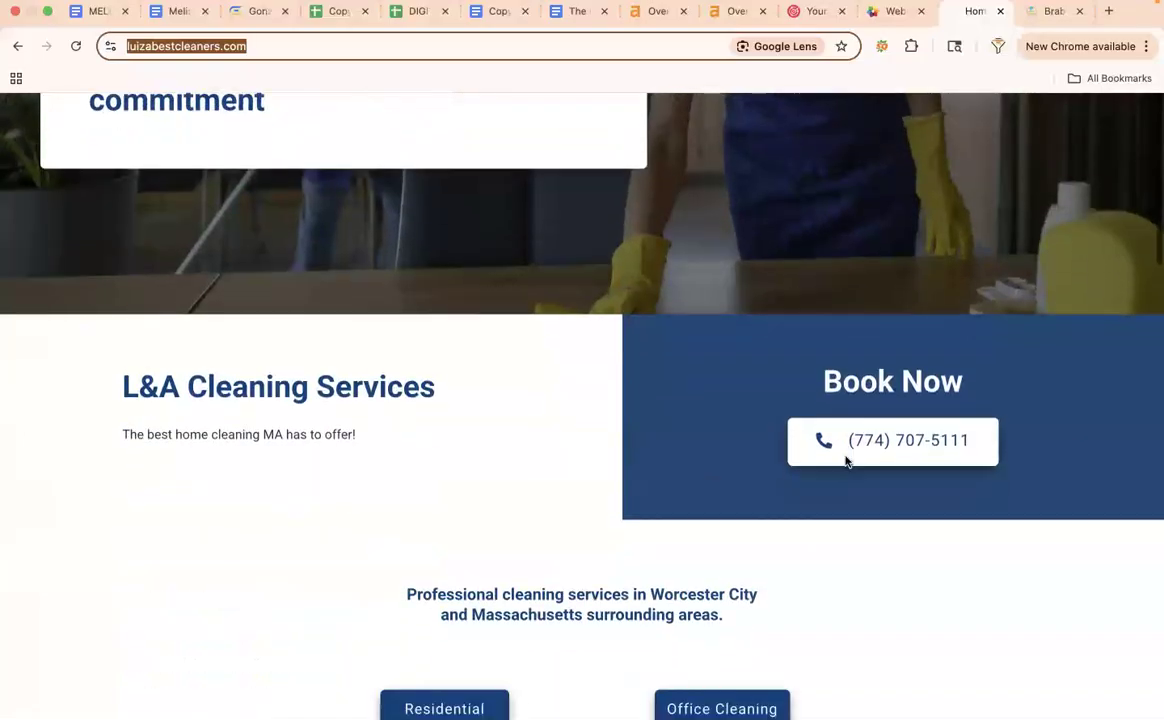
pyautogui.scroll(-5, 845, 461)
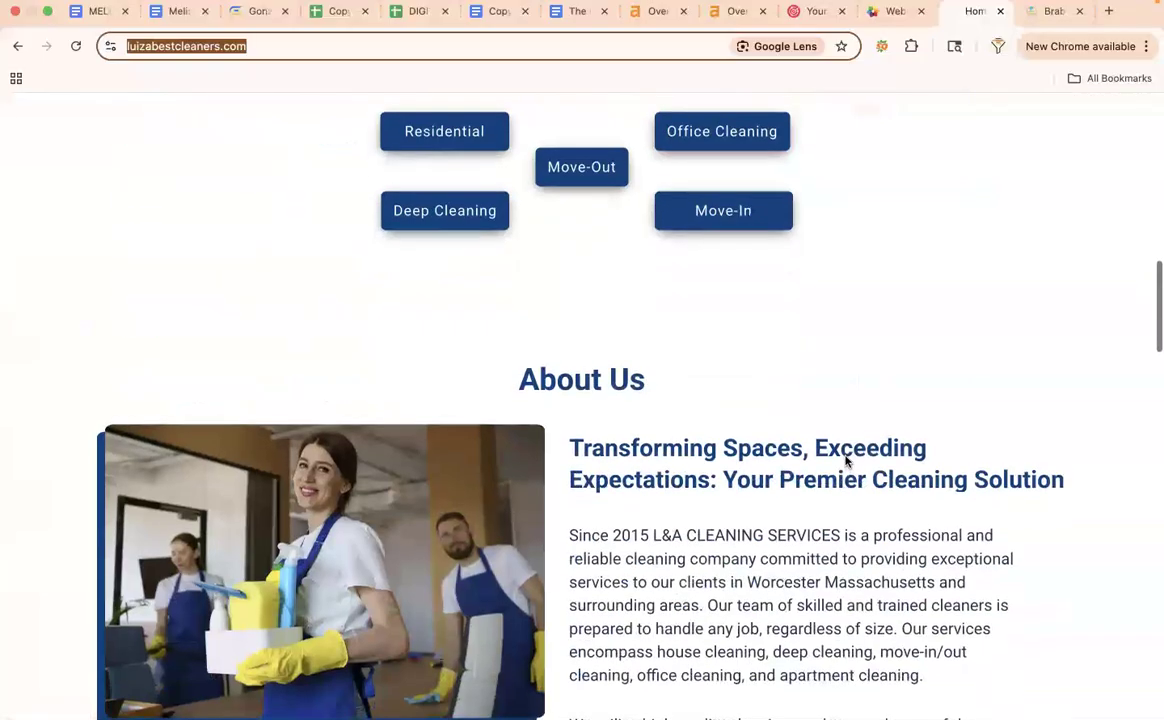
pyautogui.scroll(-10, 845, 461)
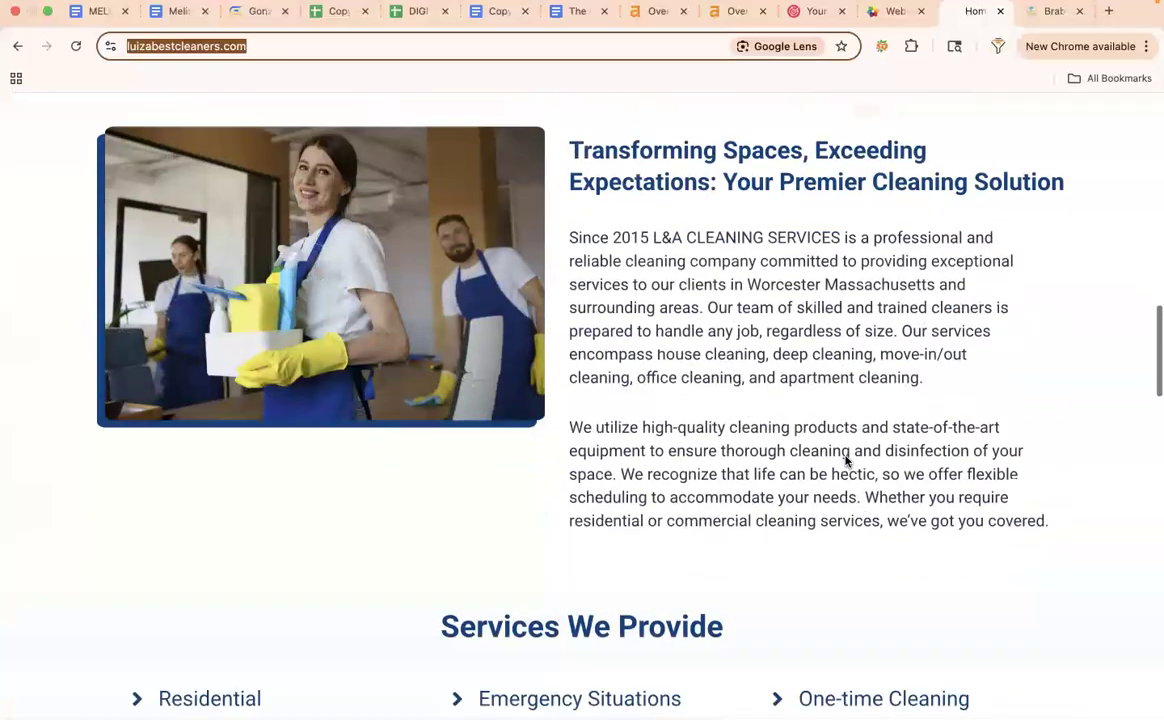
pyautogui.scroll(-10, 845, 461)
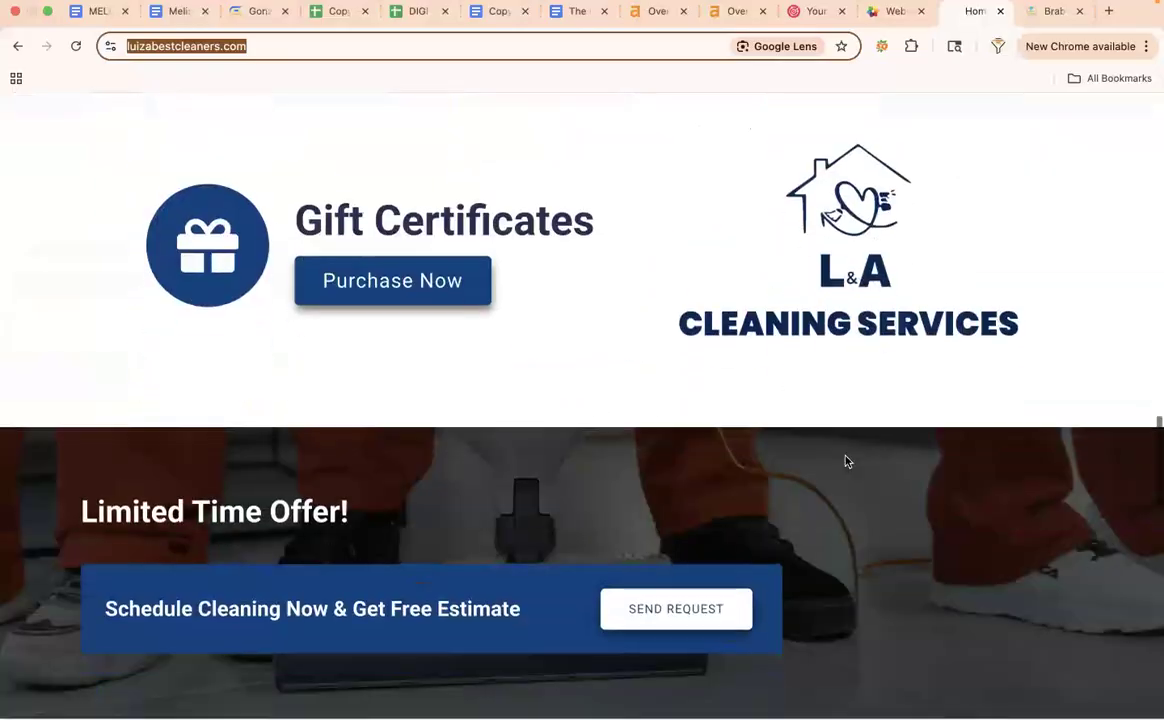
pyautogui.scroll(-4, 845, 461)
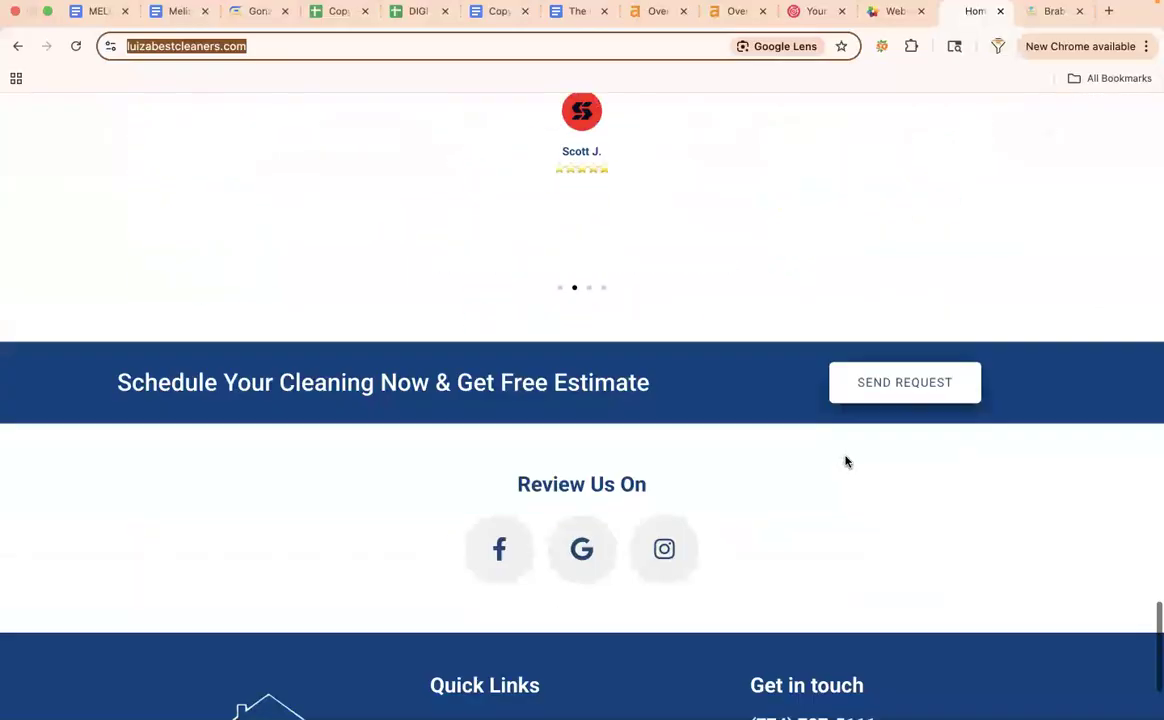
pyautogui.scroll(-2, 845, 461)
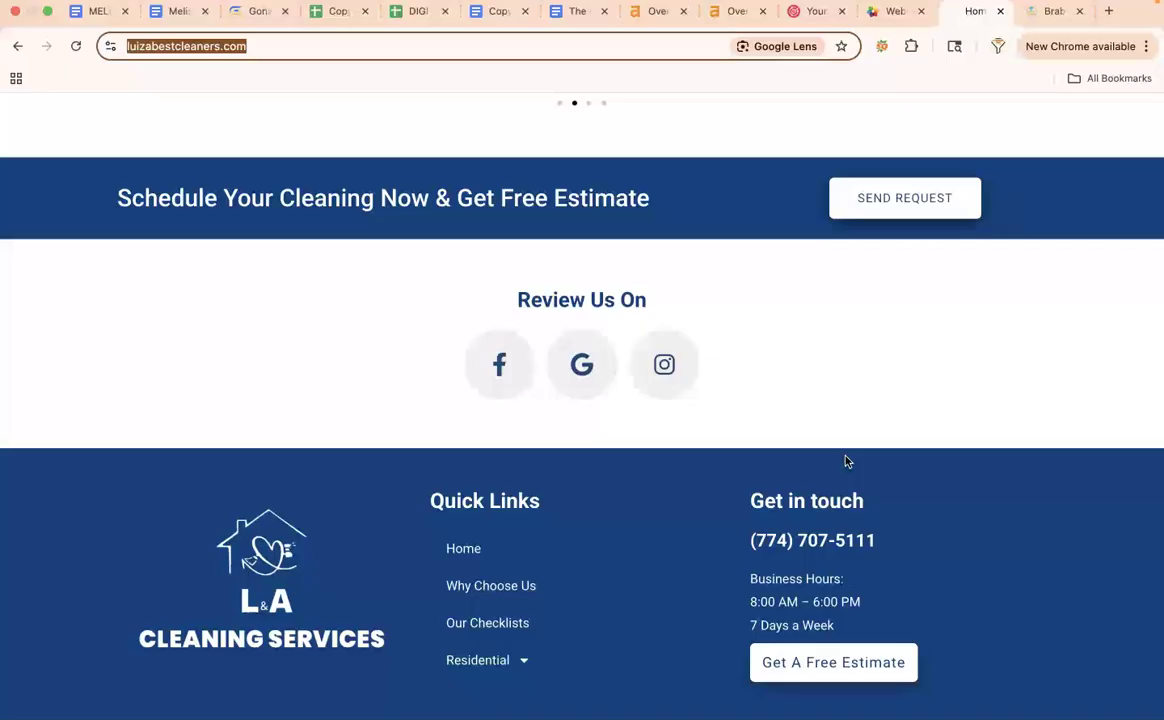
pyautogui.scroll(10, 845, 461)
pyautogui.scroll(15, 845, 461)
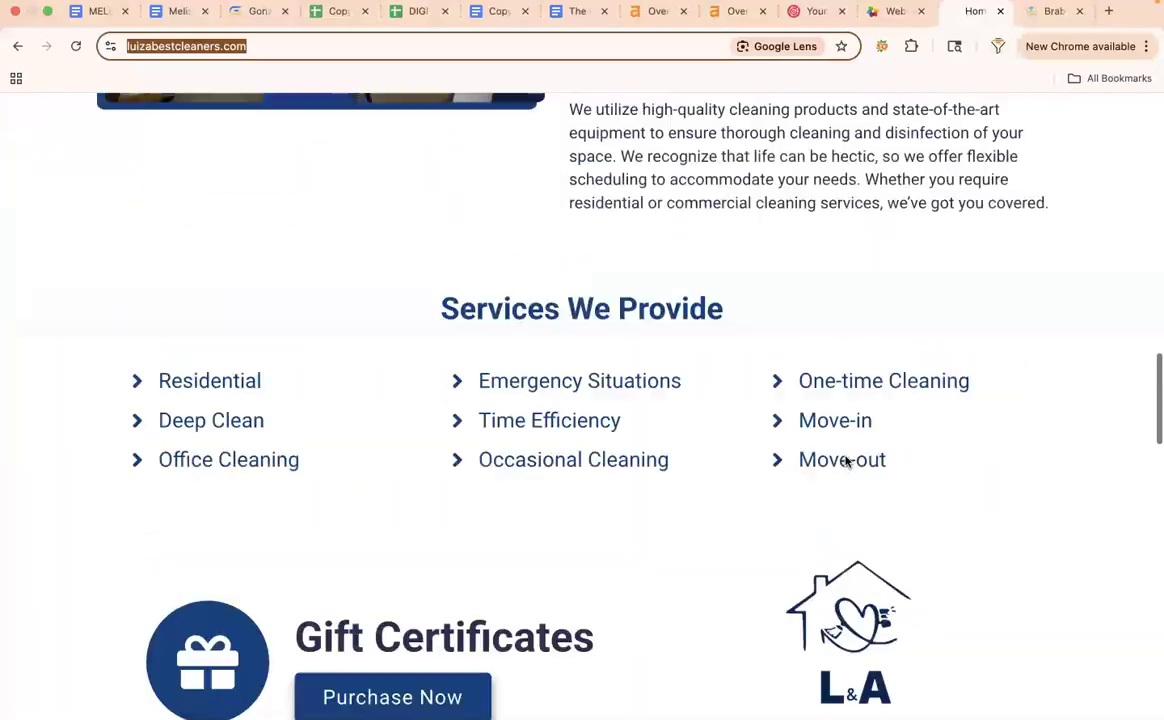
pyautogui.scroll(5, 845, 461)
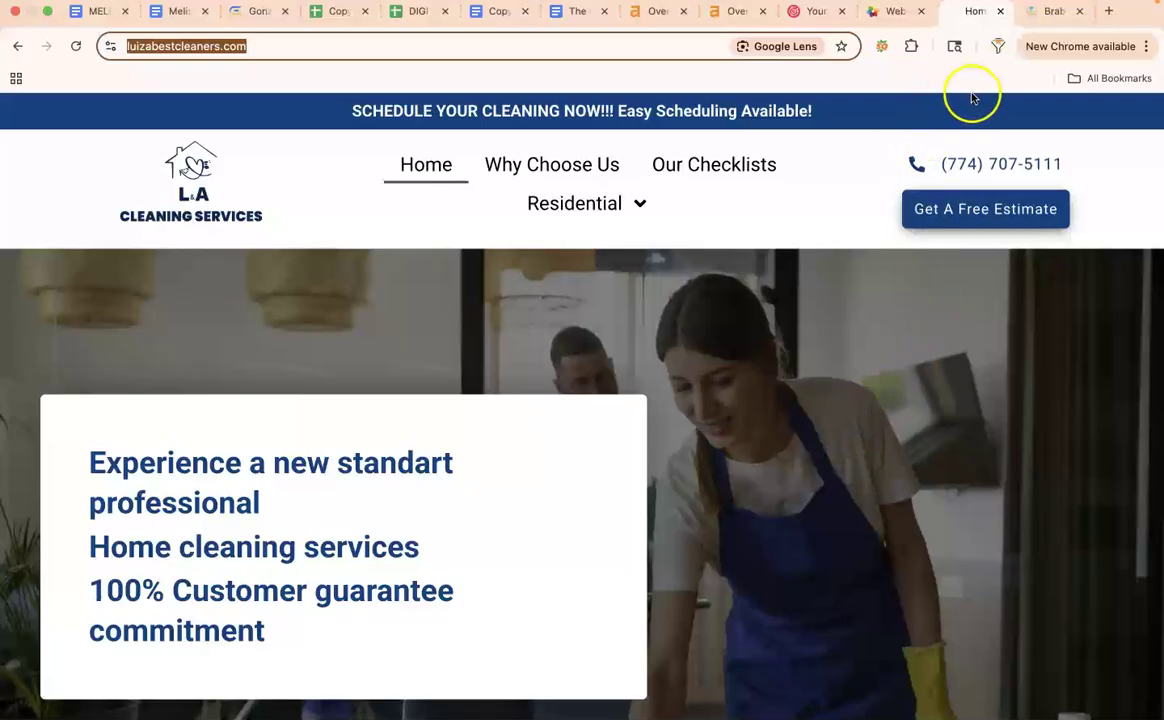
# Open the BraBos Cleaning Services homepage and examine its headline, navigation and quote request form
pyautogui.click(1040, 16)
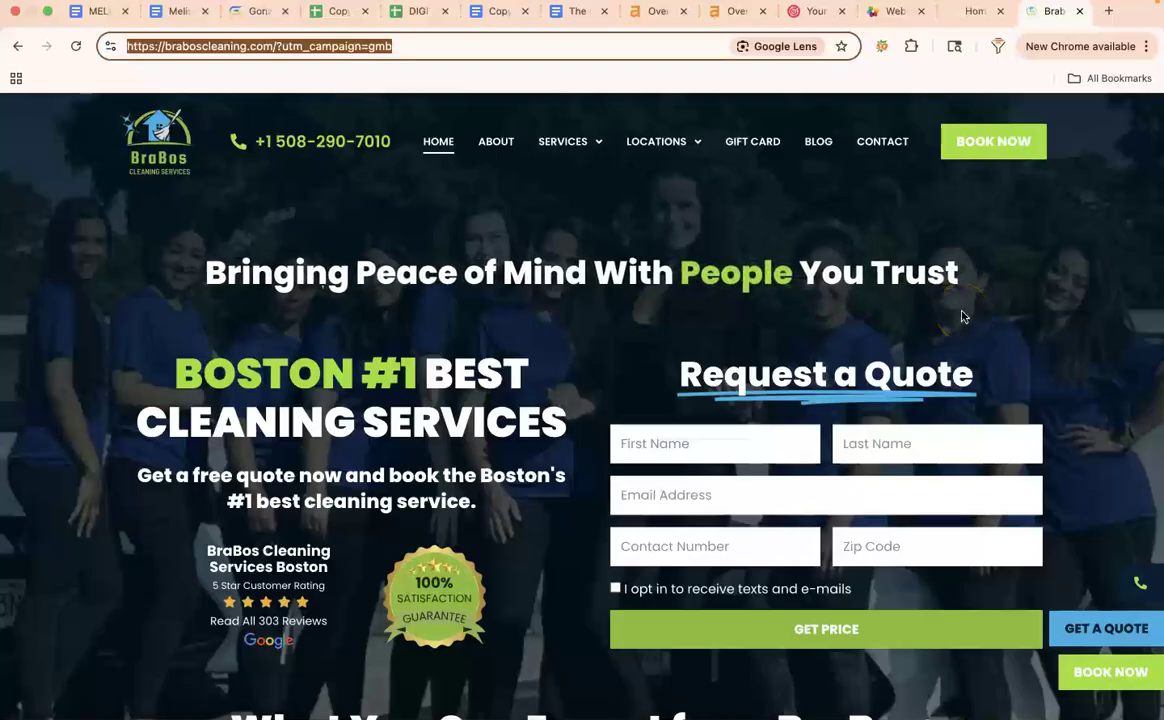
pyautogui.scroll(-1, 875, 421)
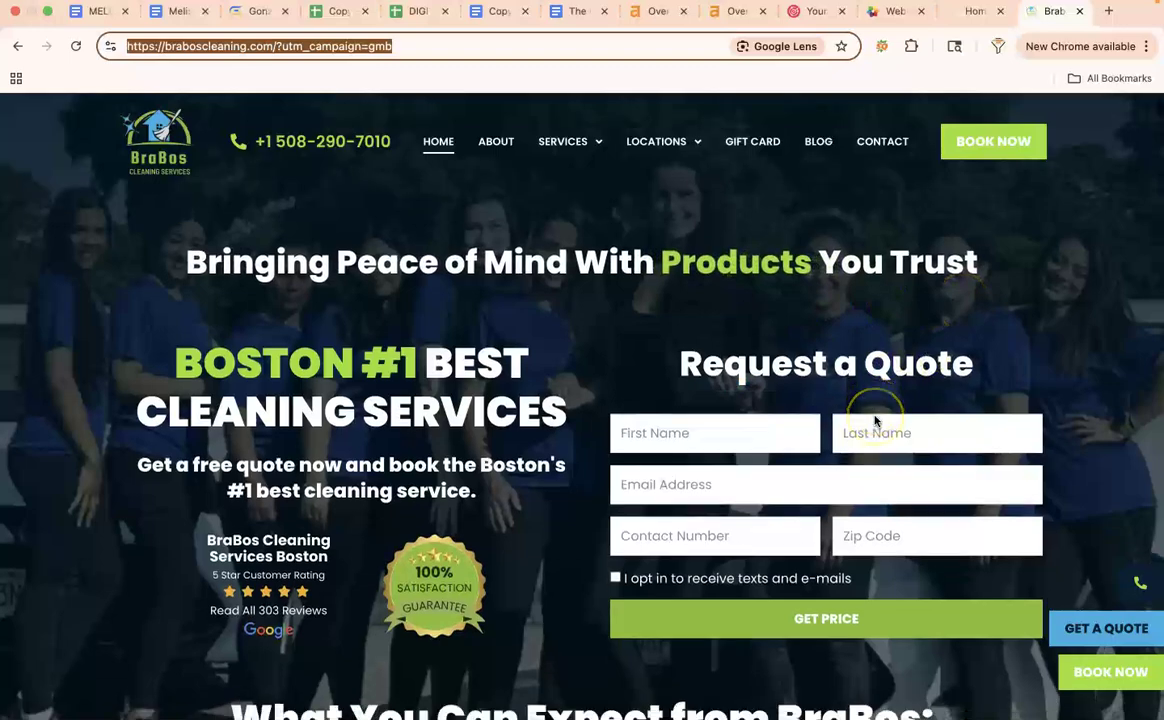
pyautogui.scroll(-5, 875, 421)
pyautogui.scroll(5, 874, 416)
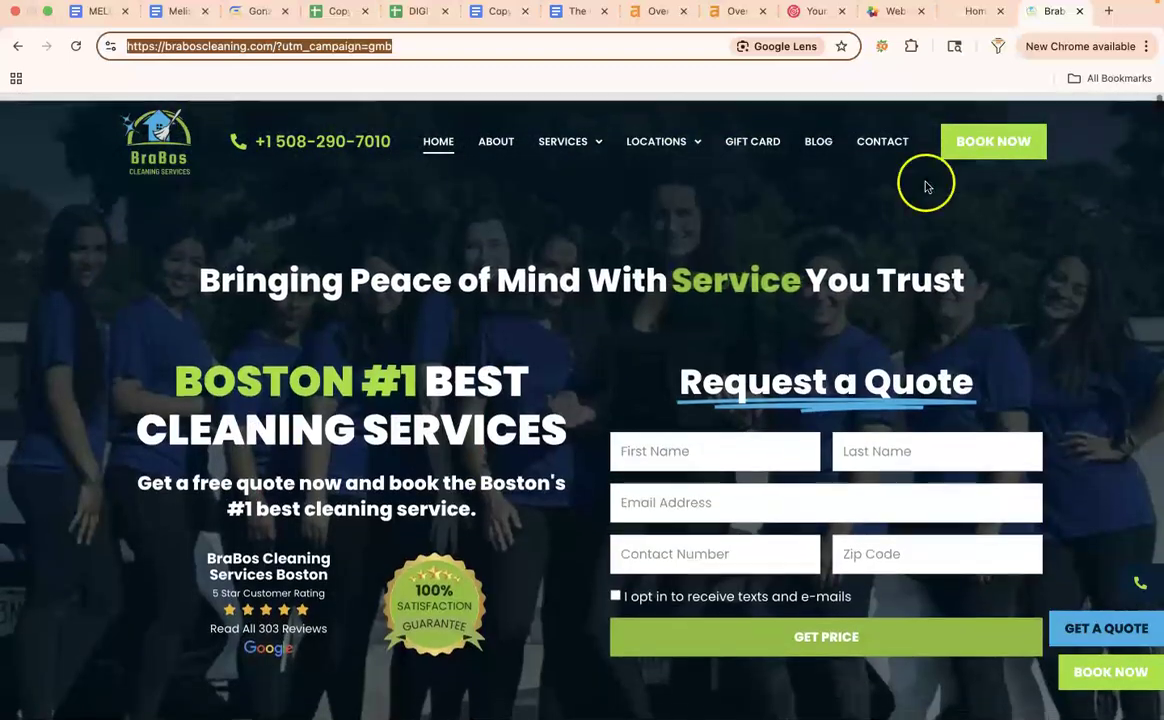
# Examine the Searchbloom bulk word count checker's results and URL entry area, referring back to both cleaning company homepages
pyautogui.click(891, 11)
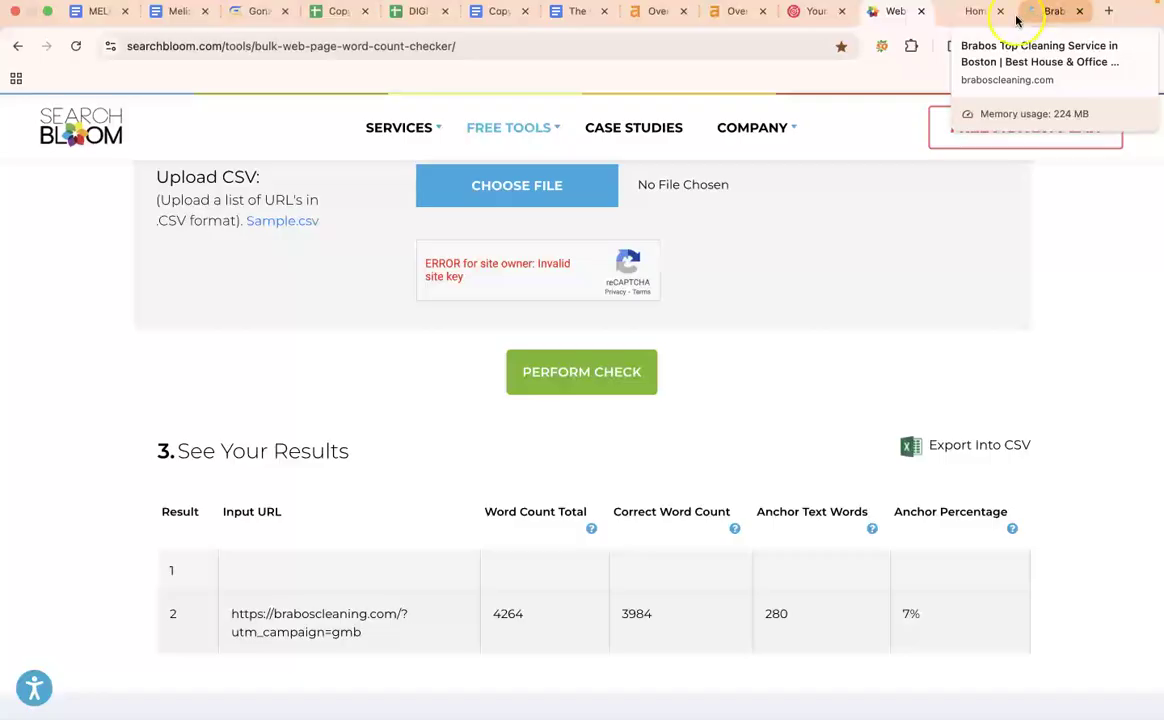
pyautogui.click(969, 13)
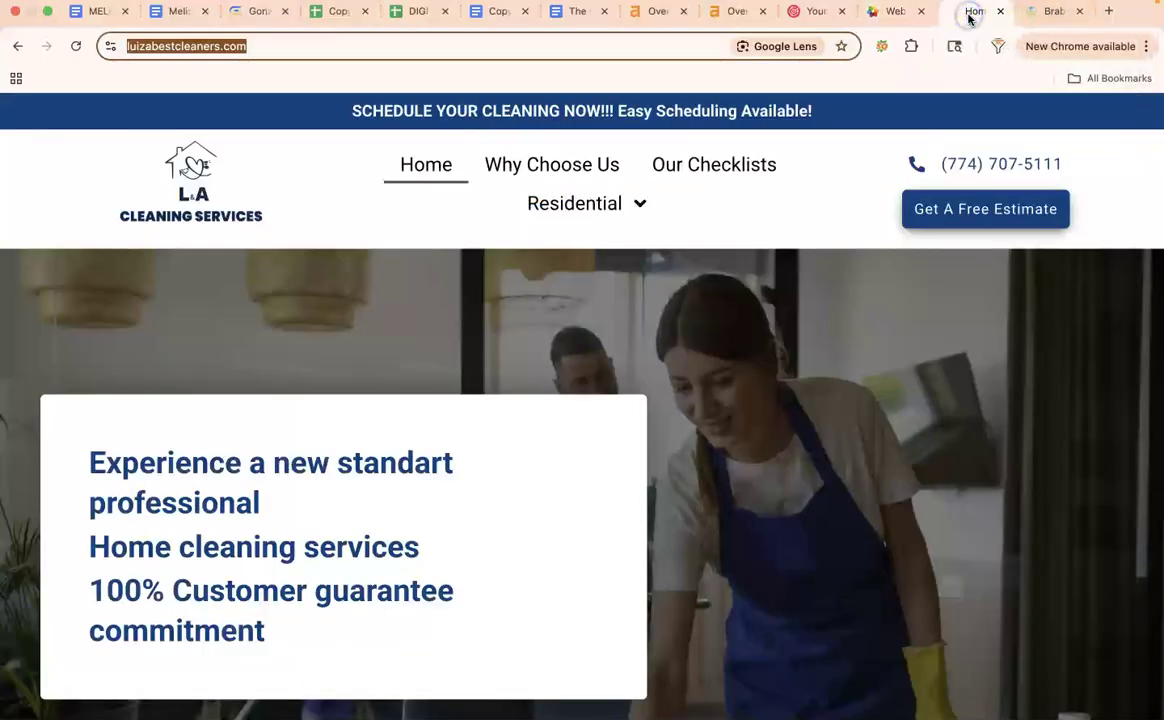
pyautogui.click(1042, 13)
pyautogui.click(986, 12)
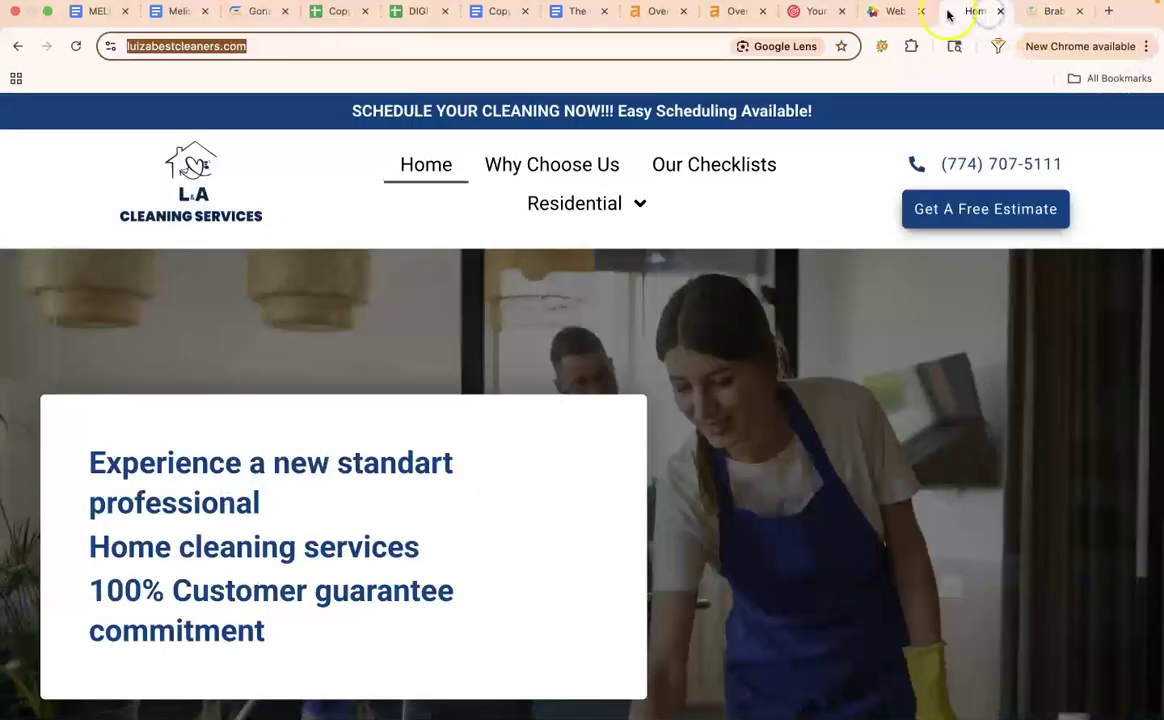
pyautogui.click(880, 12)
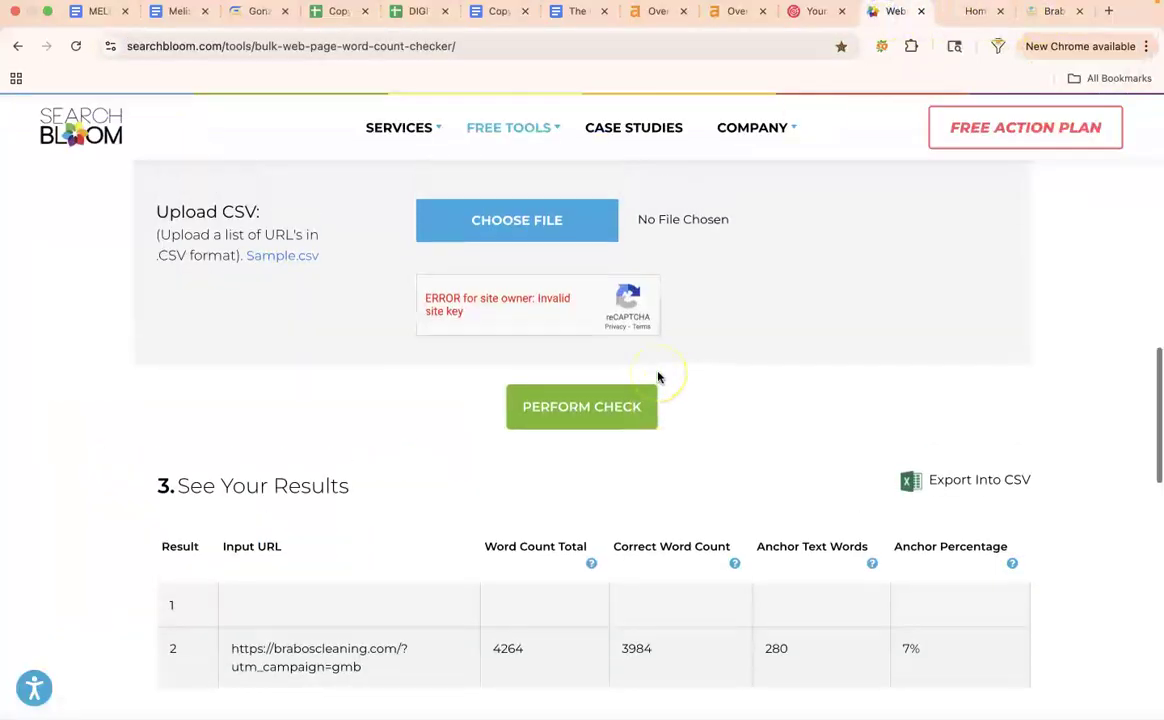
pyautogui.scroll(1, 657, 377)
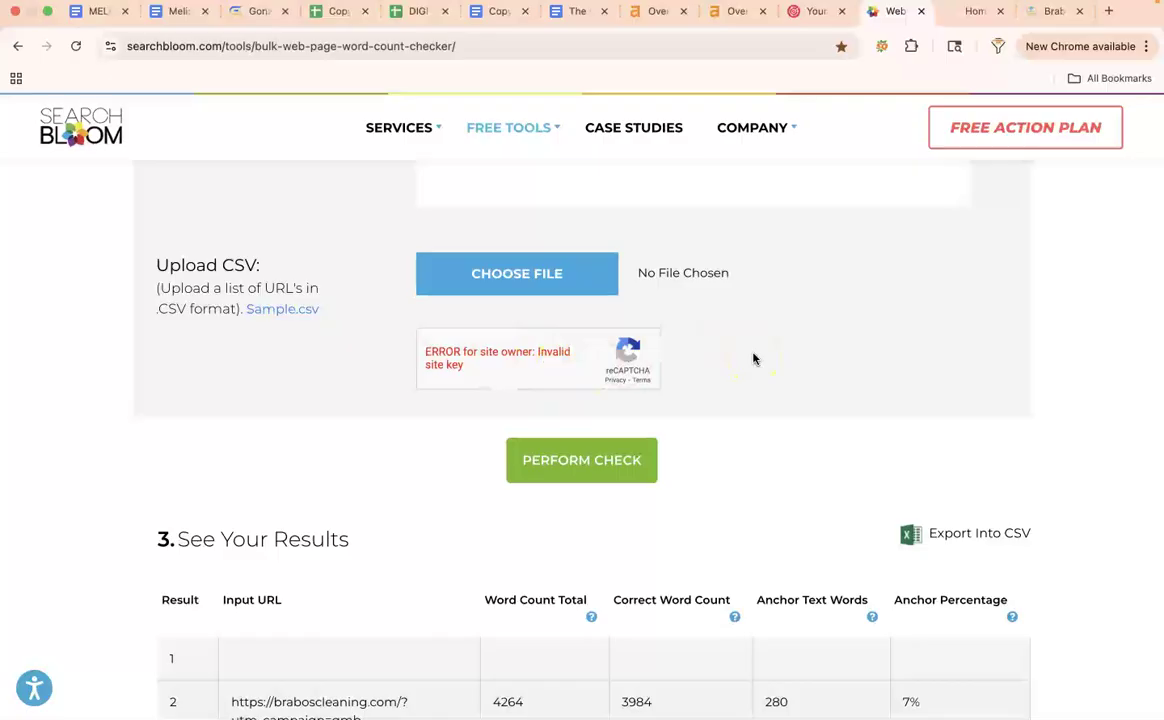
pyautogui.scroll(2, 754, 358)
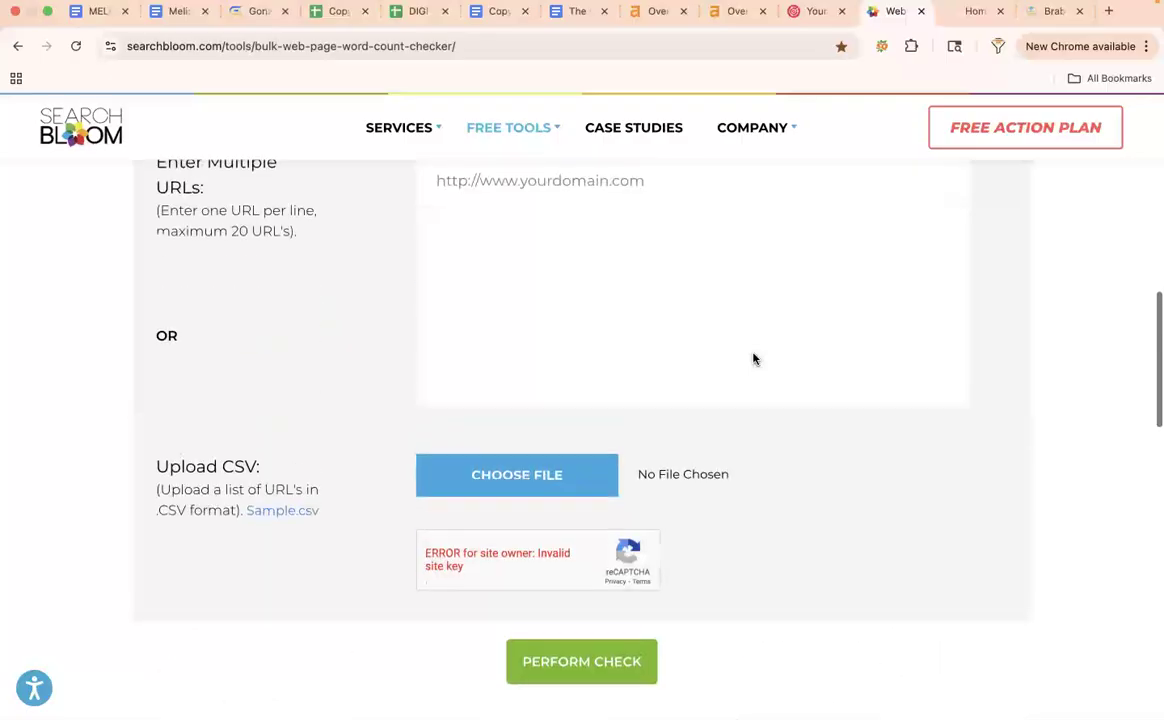
pyautogui.moveTo(789, 118)
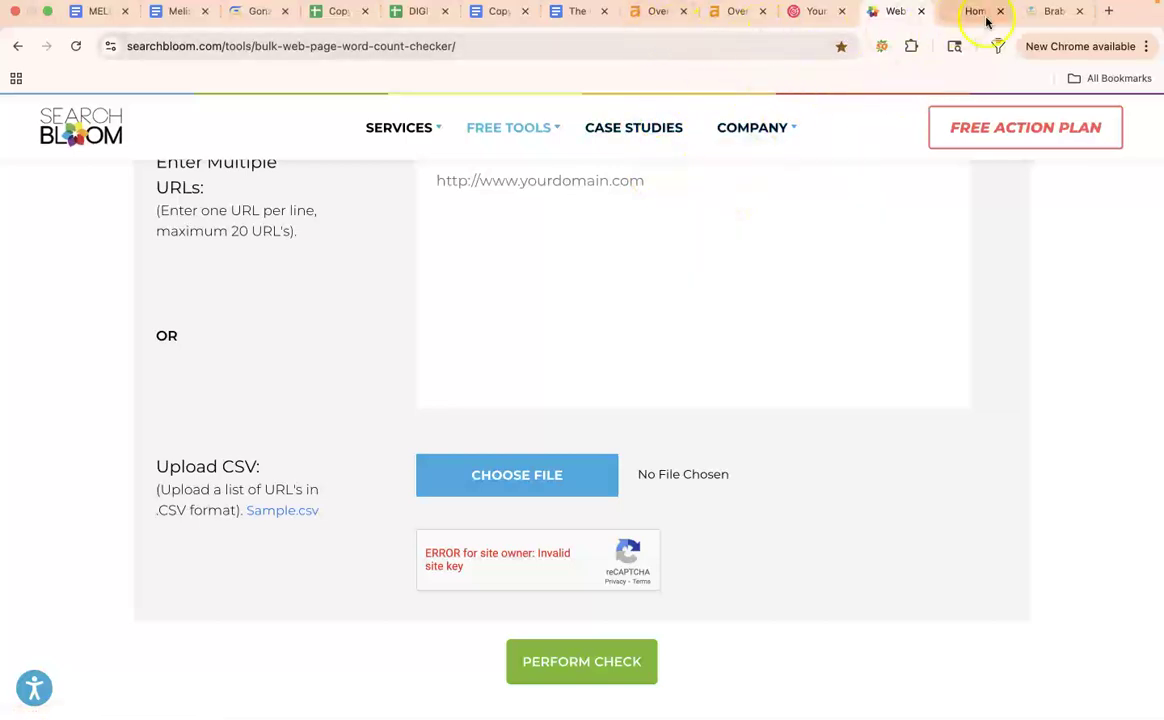
# Look through the written content on the BraBos homepage, from the quote form down to the customer reviews and back
pyautogui.click(1057, 14)
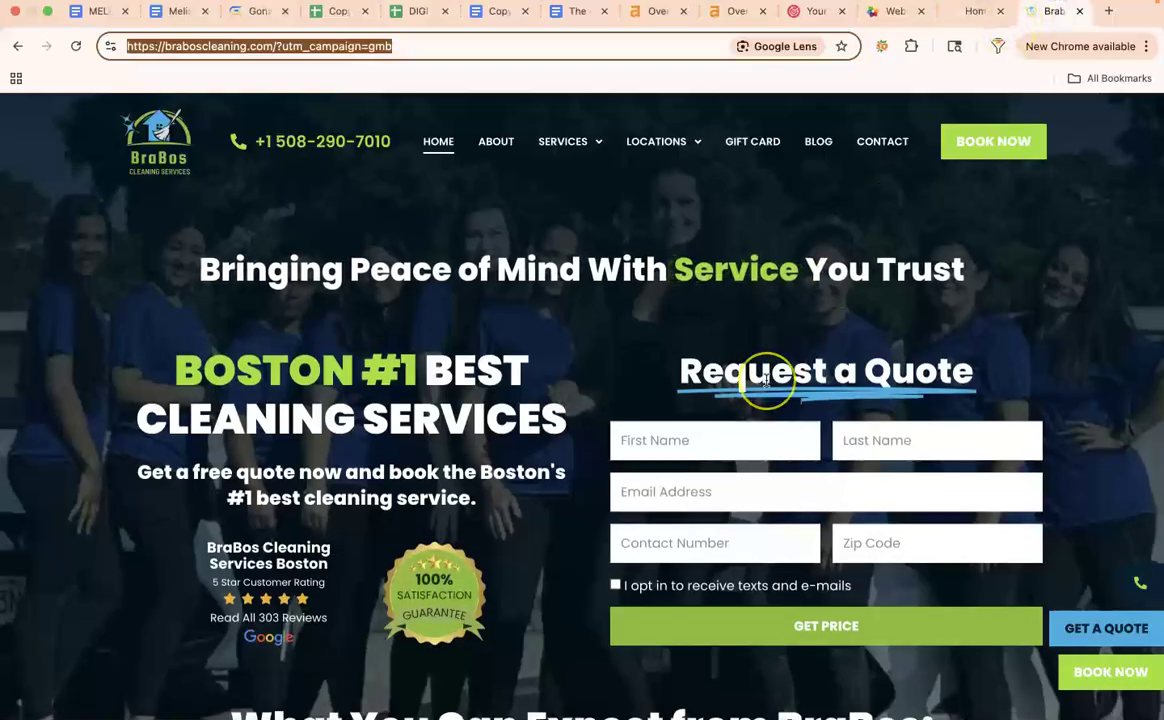
pyautogui.scroll(-5, 766, 382)
pyautogui.scroll(-15, 766, 380)
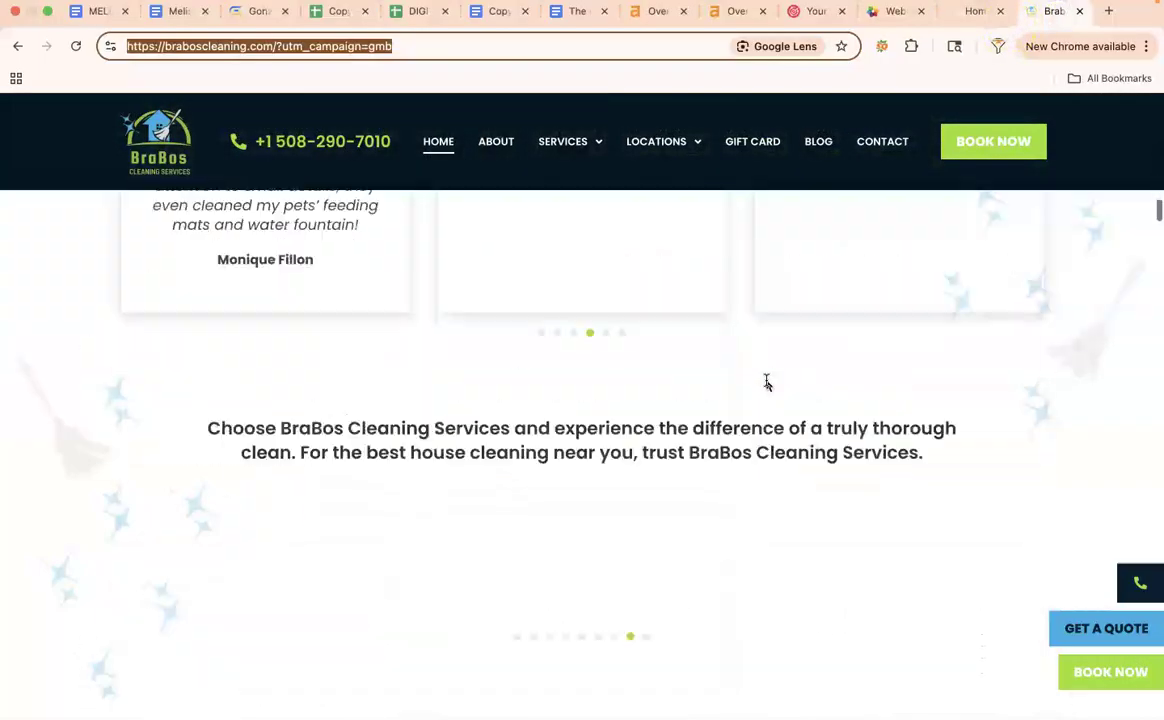
pyautogui.scroll(15, 766, 382)
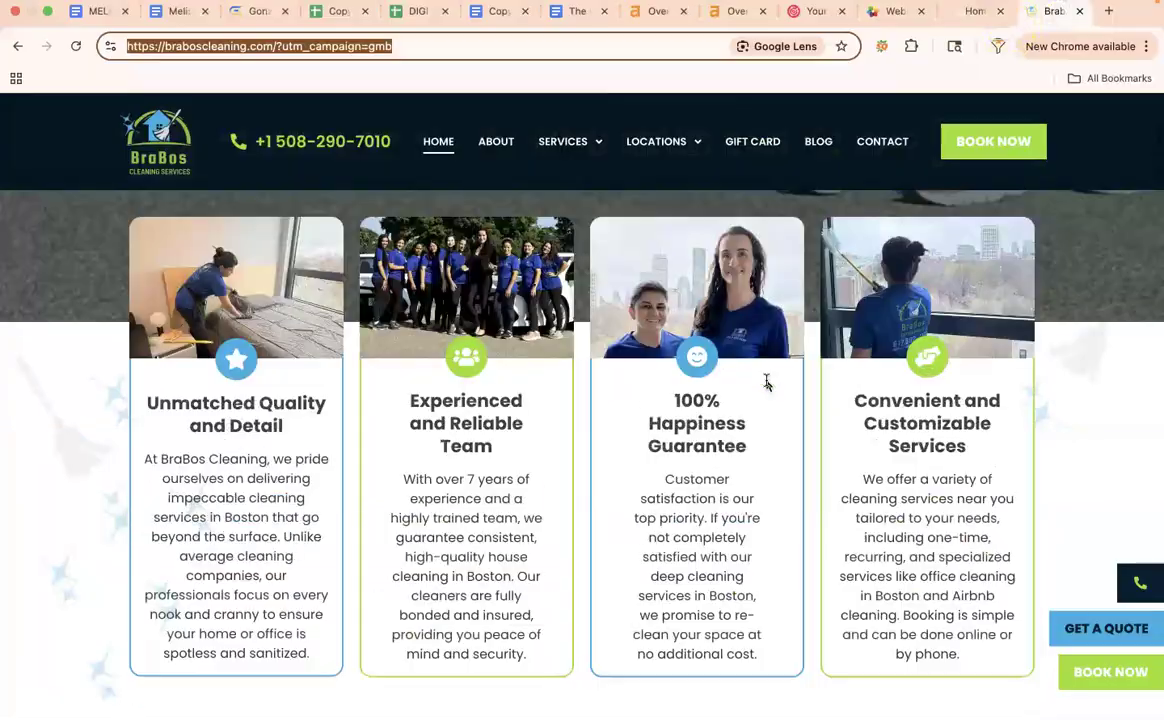
pyautogui.scroll(5, 724, 226)
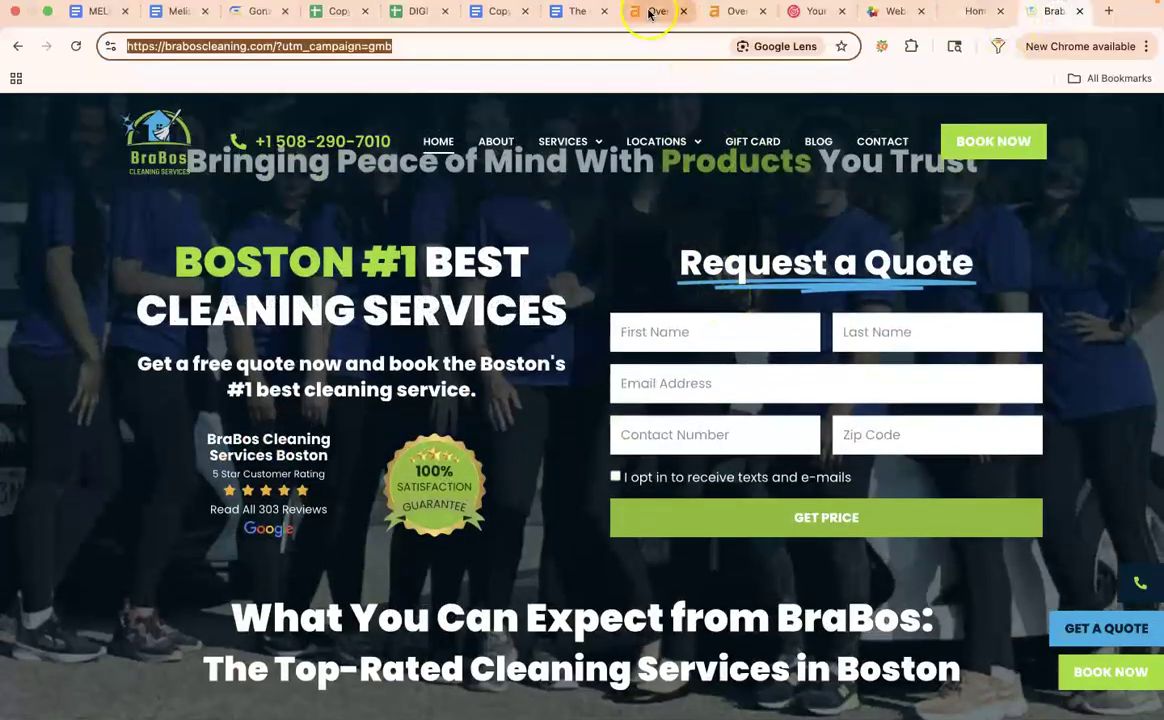
# Compare the organic keywords of luizabestcleaners.com and braboscleaning.com in Ahrefs, and open the organic keywords report for braboscleaning.com
pyautogui.click(649, 12)
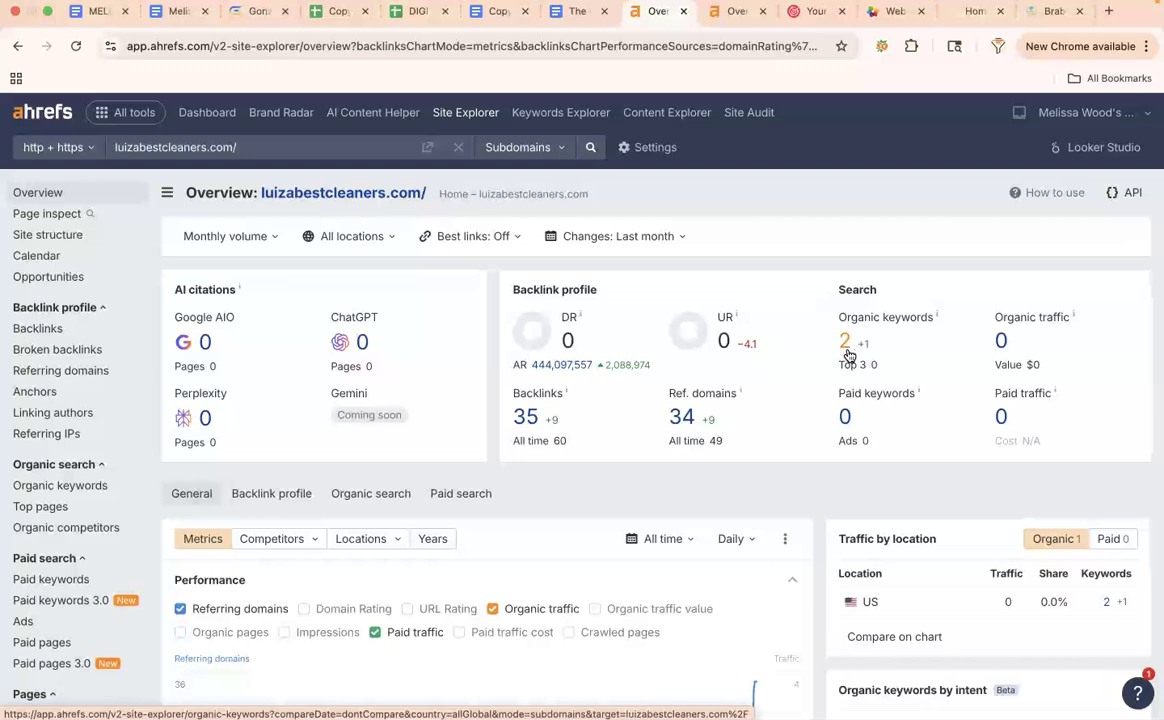
pyautogui.click(864, 349)
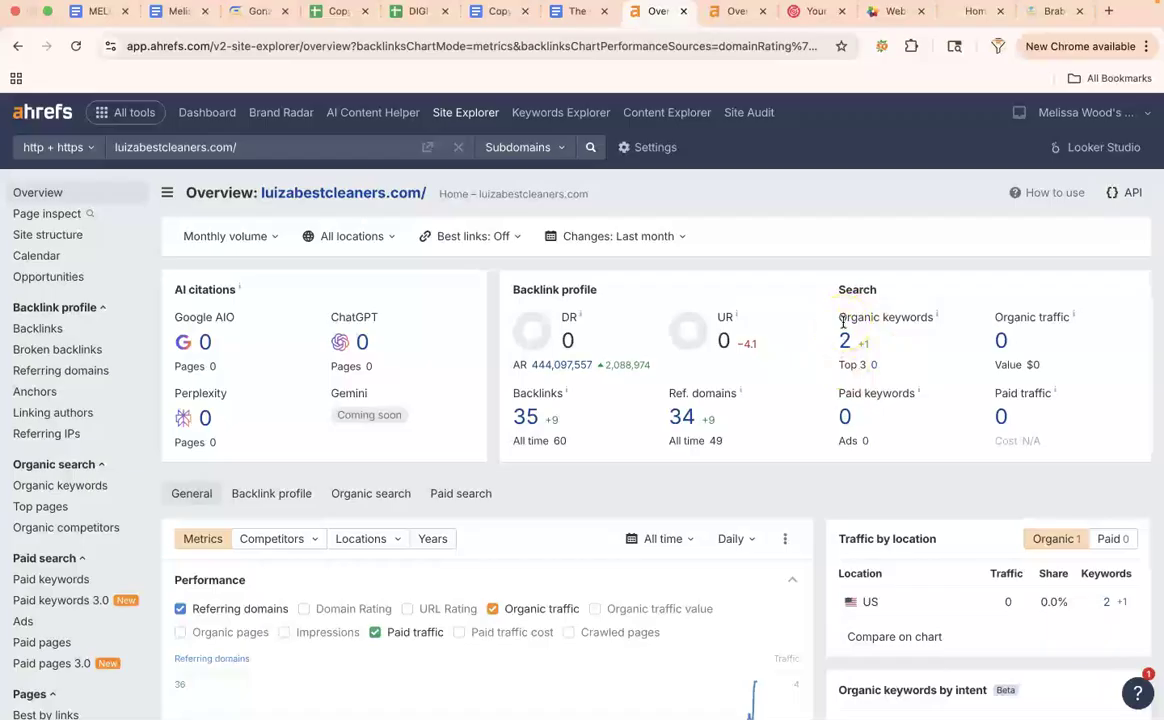
pyautogui.click(733, 12)
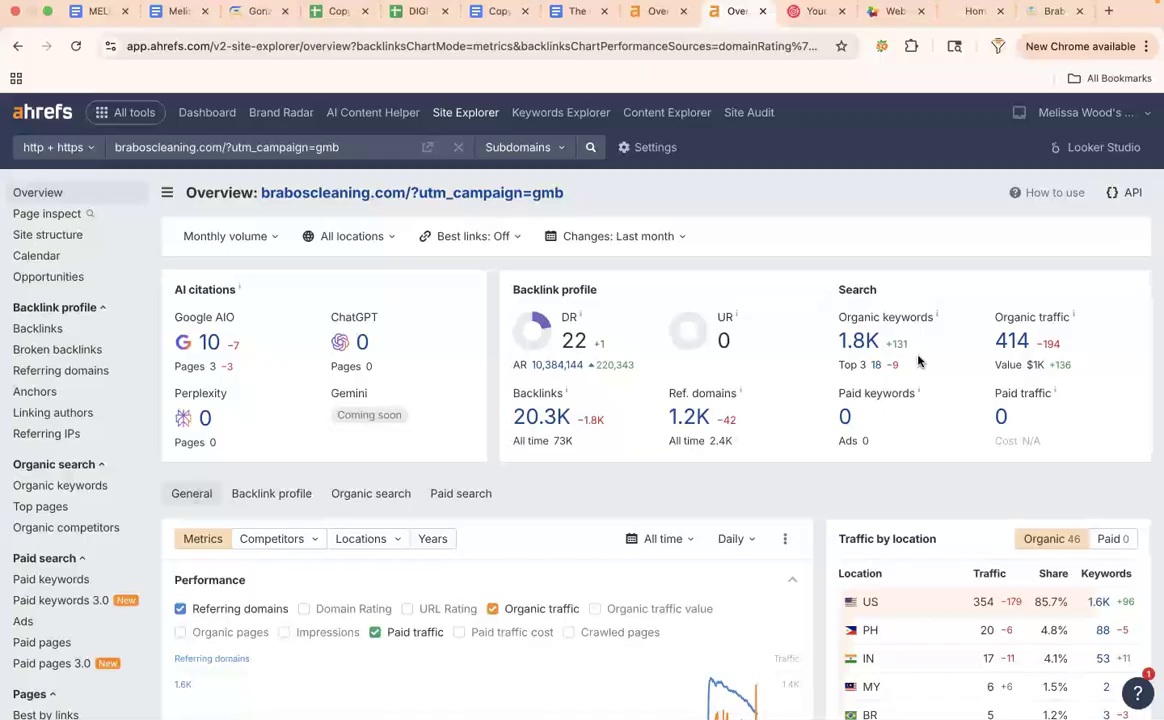
pyautogui.click(856, 340)
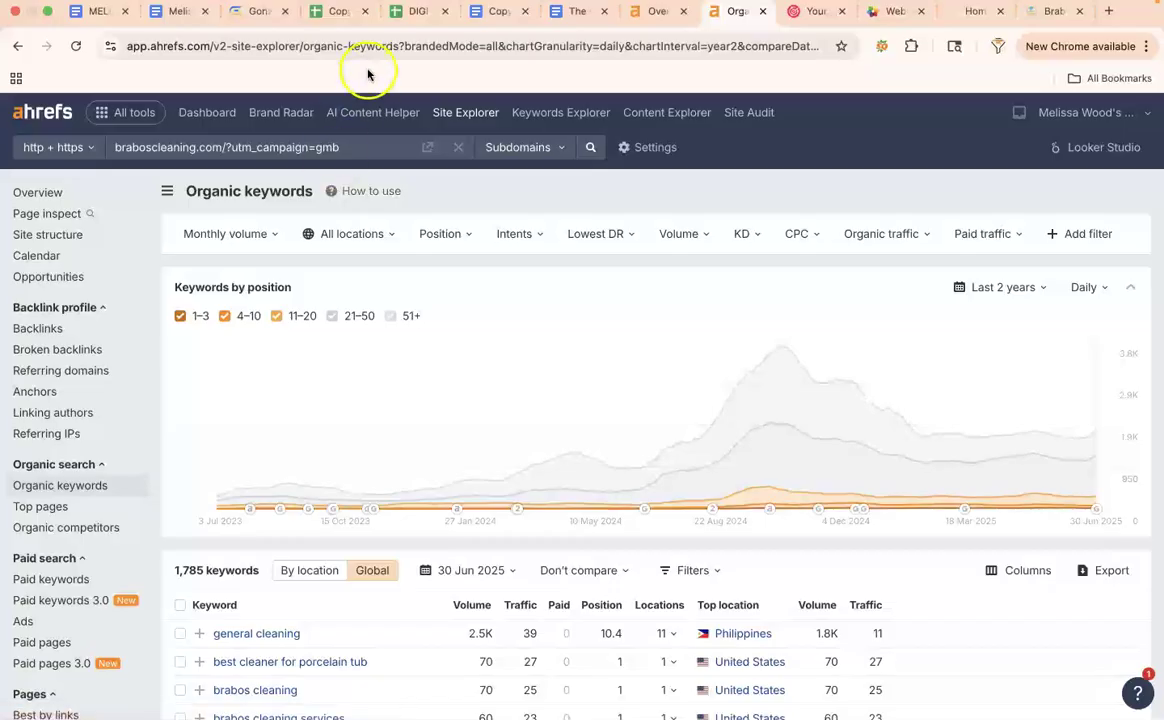
# Compare the backlink profiles in the Ahrefs overviews of luizabestcleaners.com and braboscleaning.com, including the BraBos performance chart
pyautogui.click(648, 12)
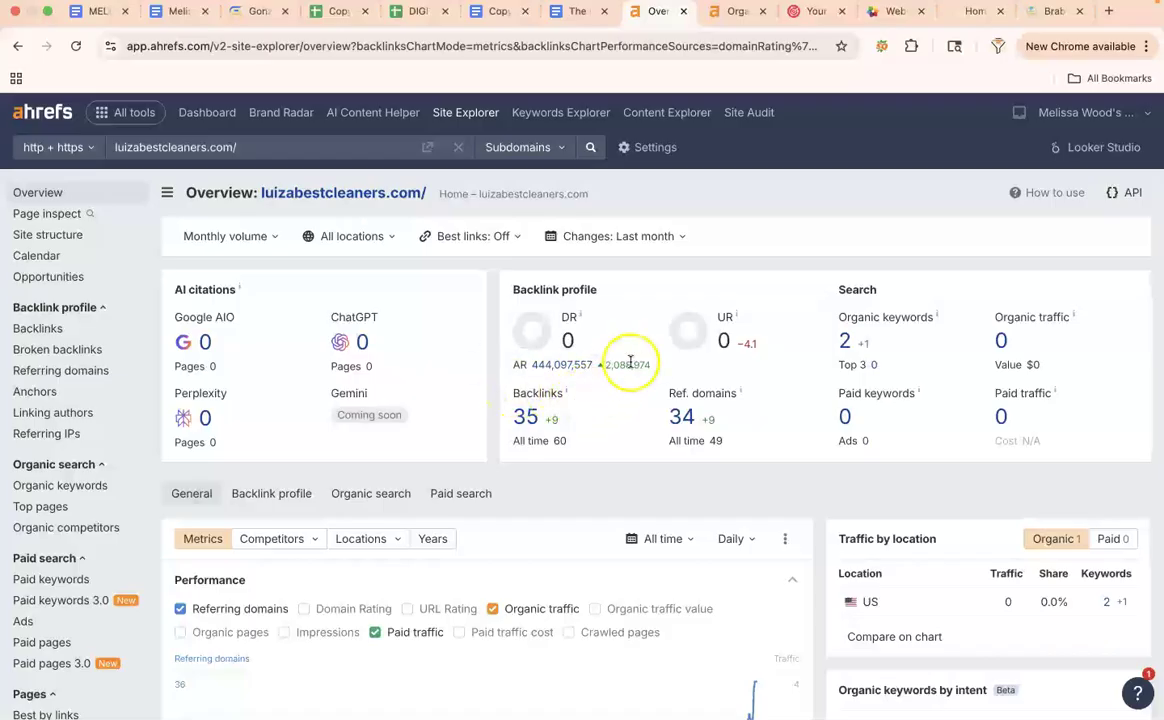
pyautogui.click(740, 12)
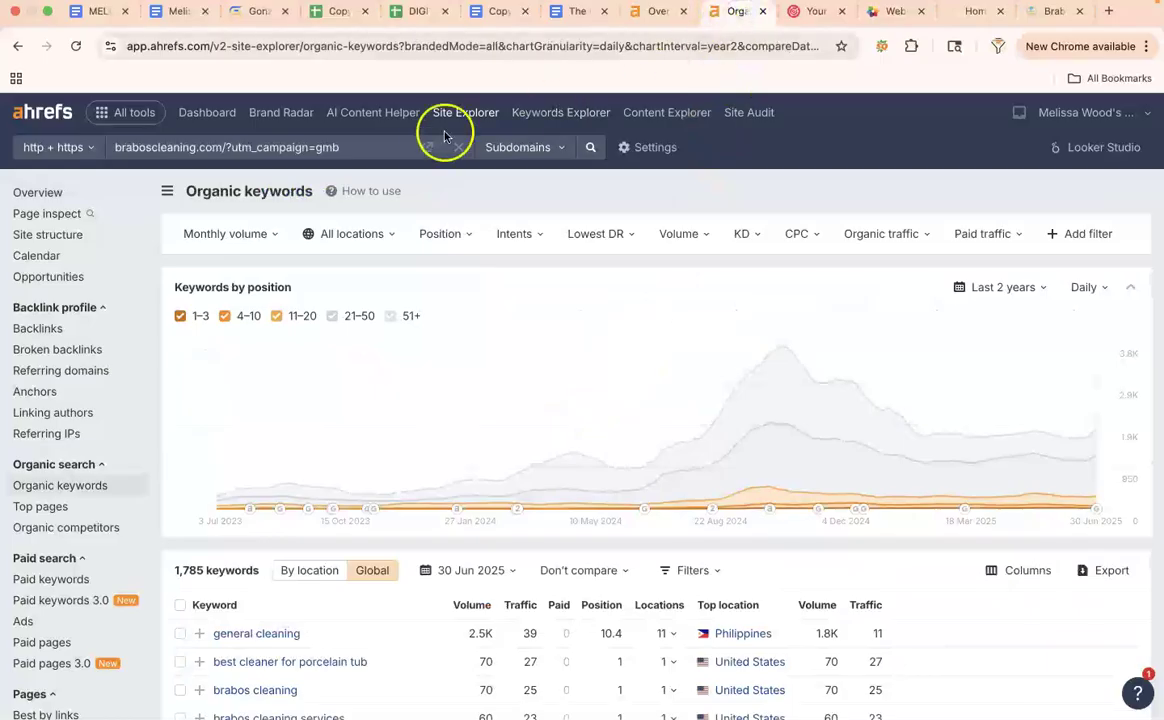
pyautogui.click(38, 192)
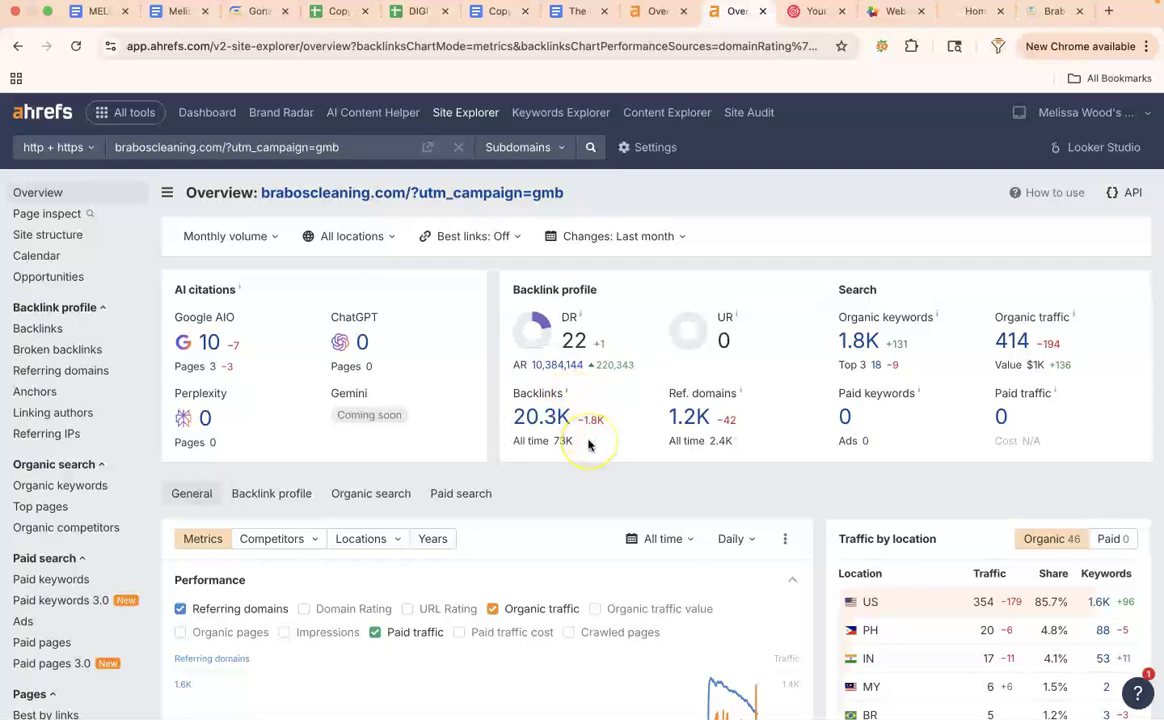
pyautogui.scroll(-1, 589, 445)
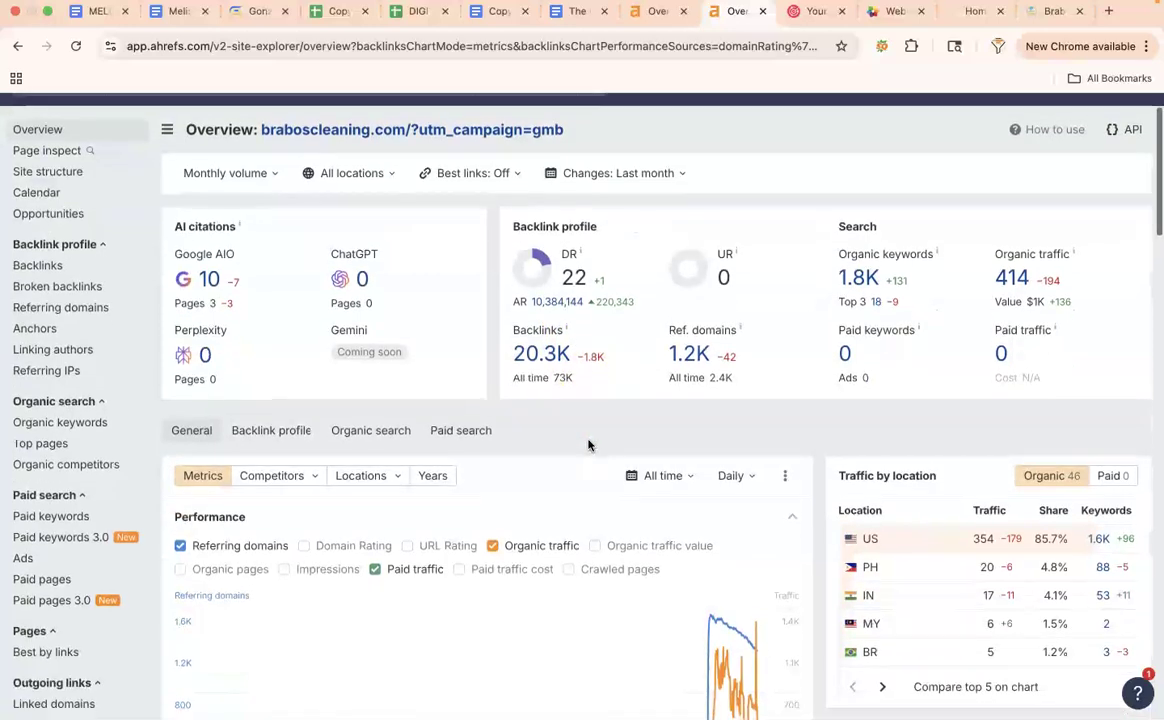
pyautogui.scroll(-1, 589, 445)
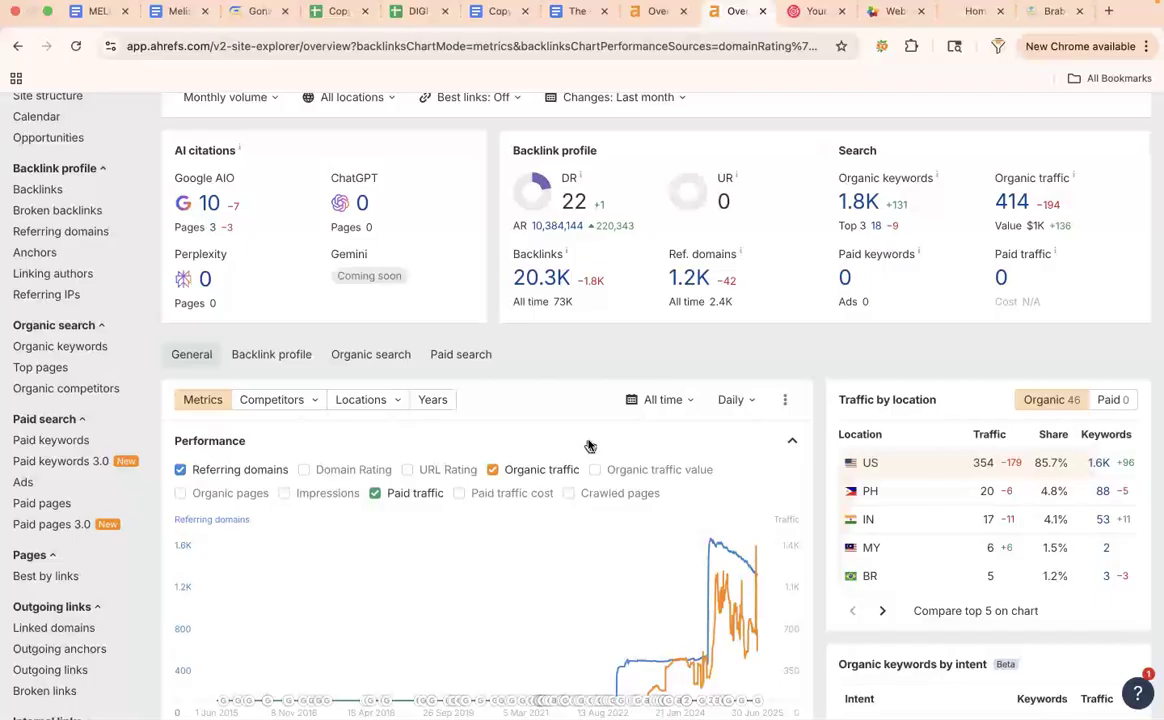
pyautogui.scroll(2, 588, 446)
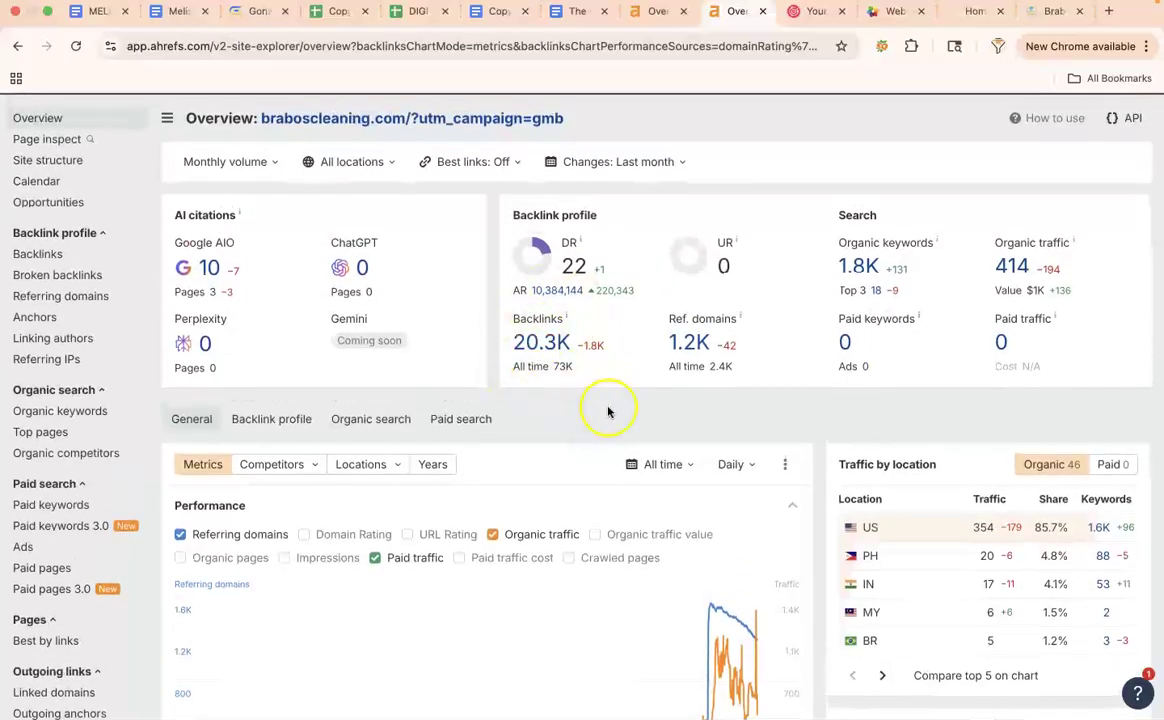
pyautogui.scroll(1, 606, 412)
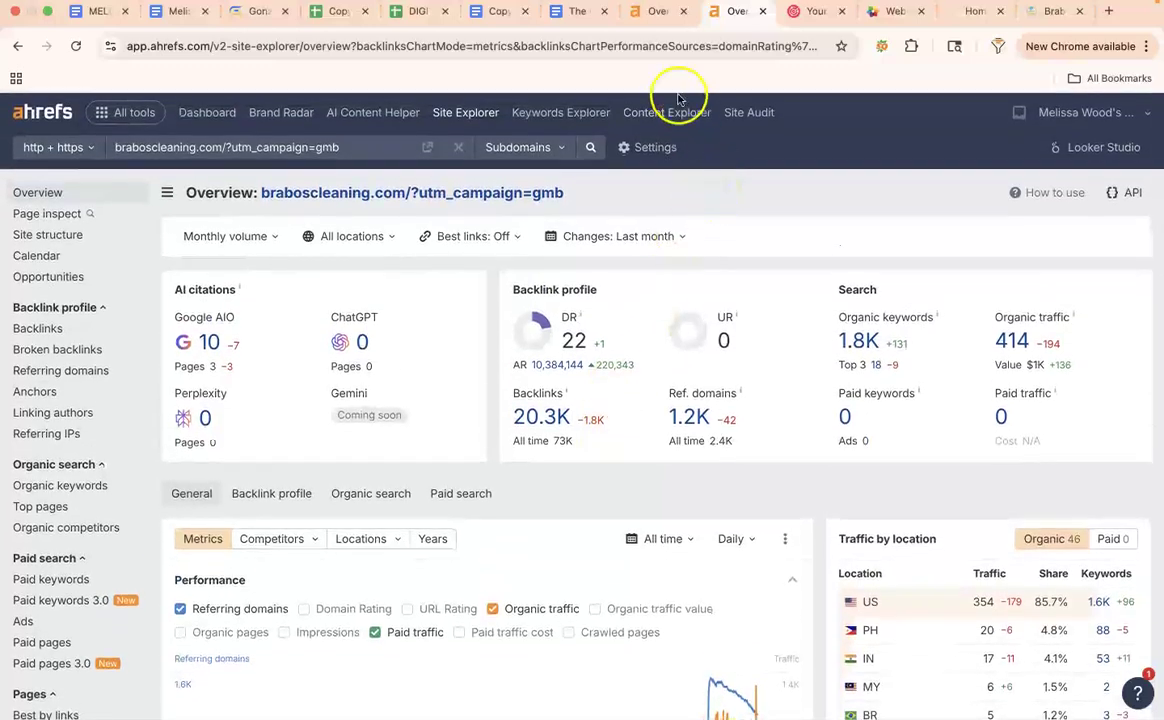
# Check the backlink profile of luizabestcleaners.com in Ahrefs, and switch to the Name, Address, Phone directory diagram
pyautogui.click(660, 12)
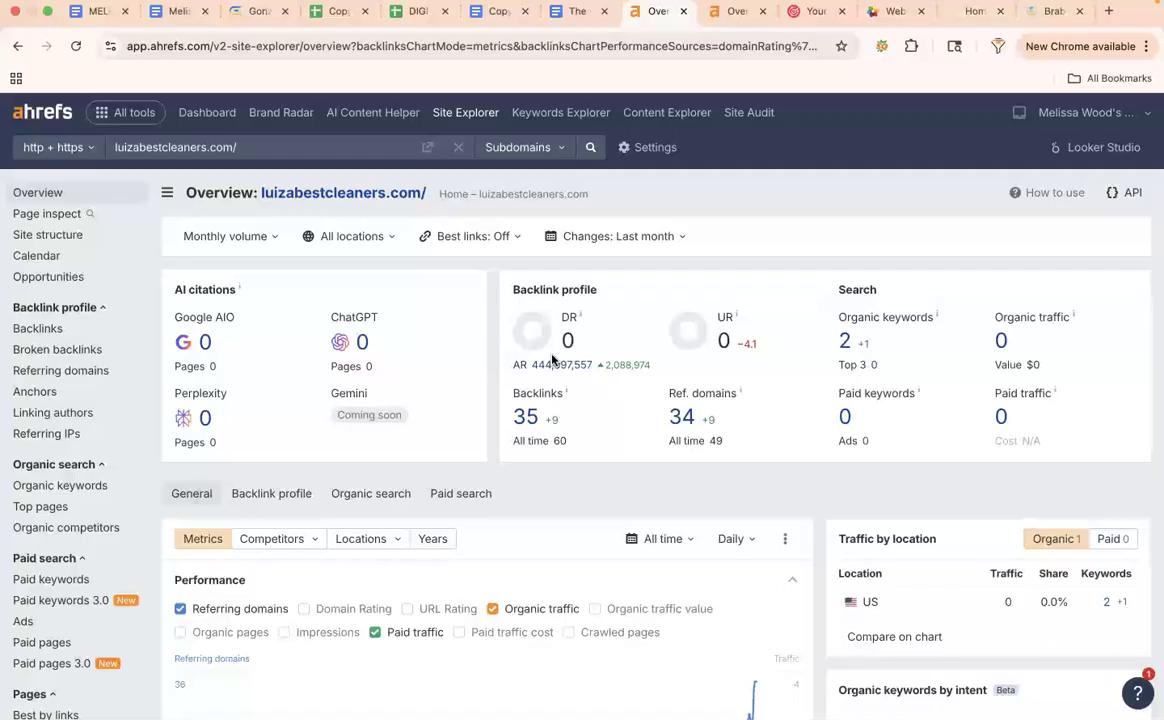
pyautogui.hotkey('ctrl', 'Up')
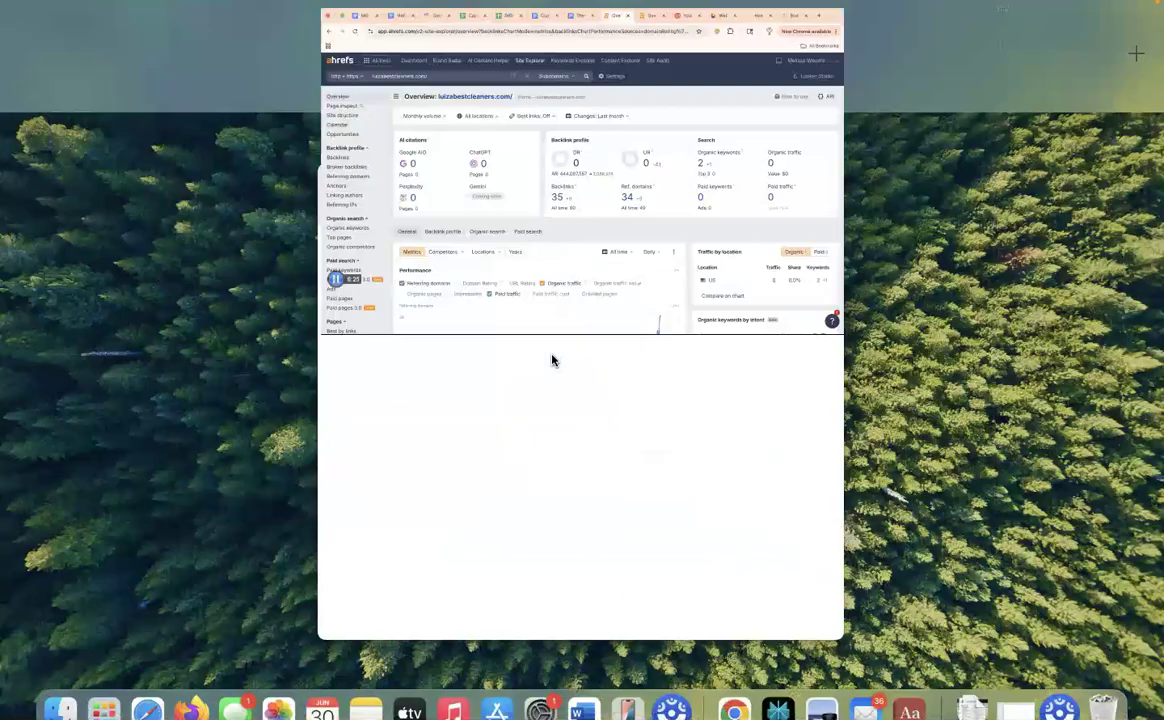
pyautogui.click(718, 68)
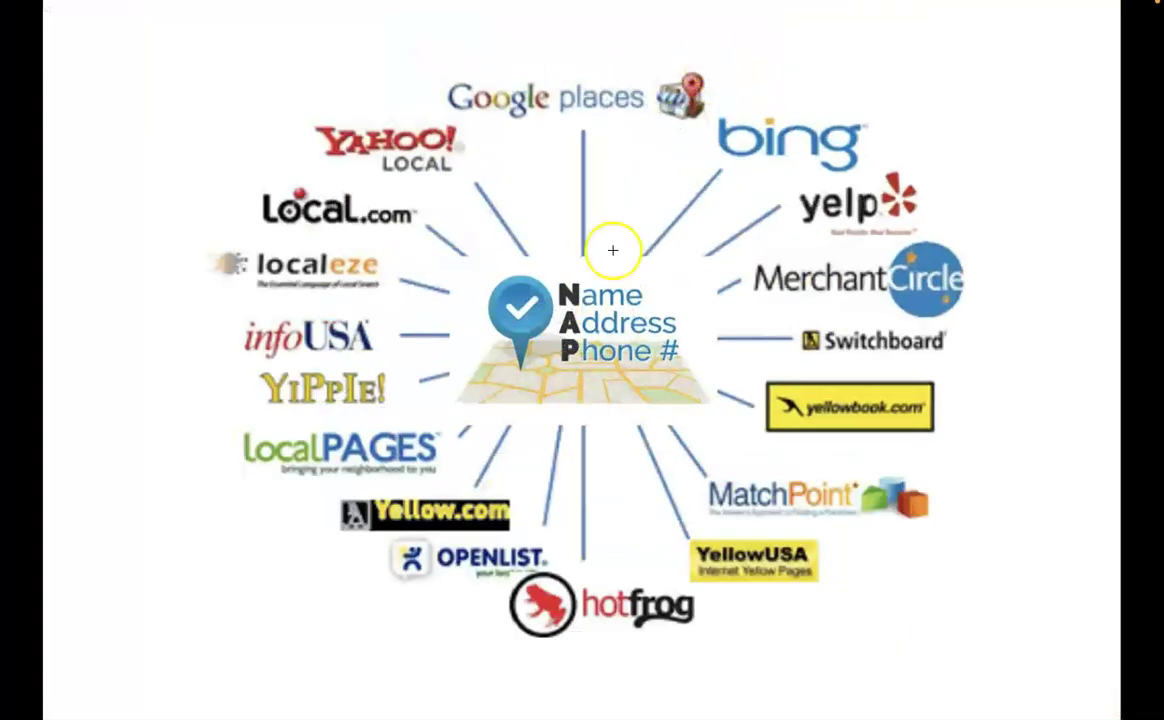